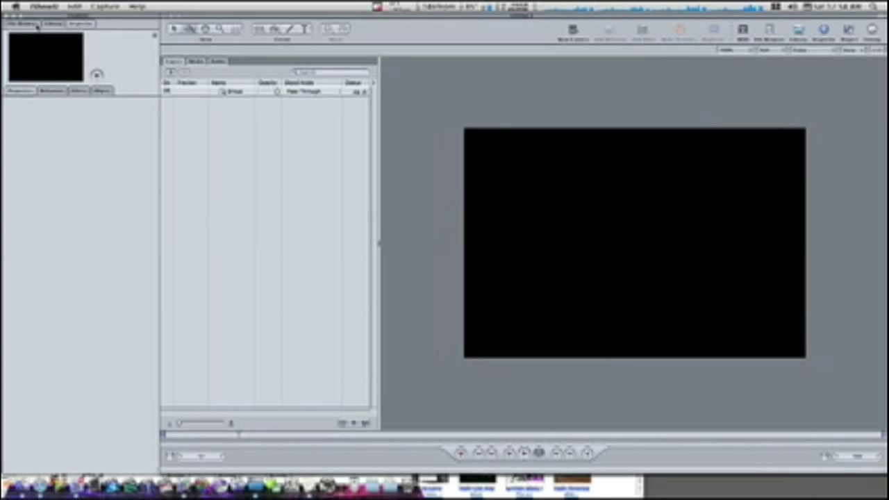
Focus the Untitled 2 project, deselect both biplane photos, and collapse their group in the Layers list.
click(38, 25)
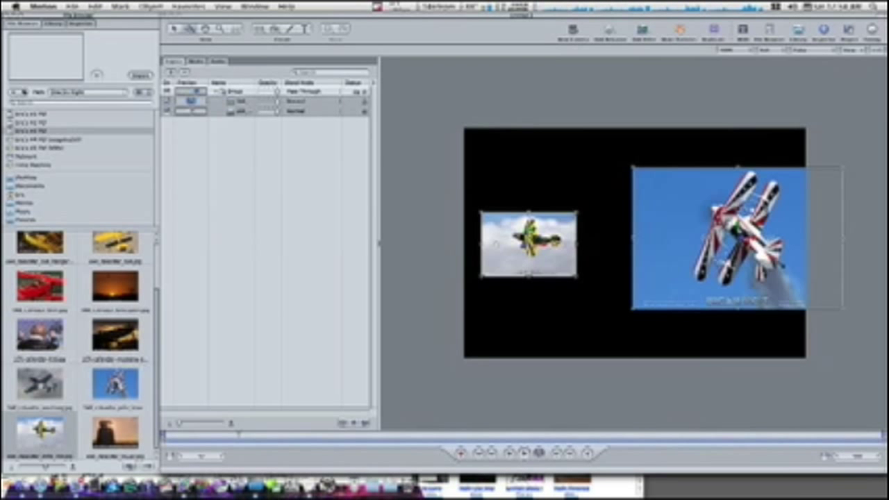
click(518, 185)
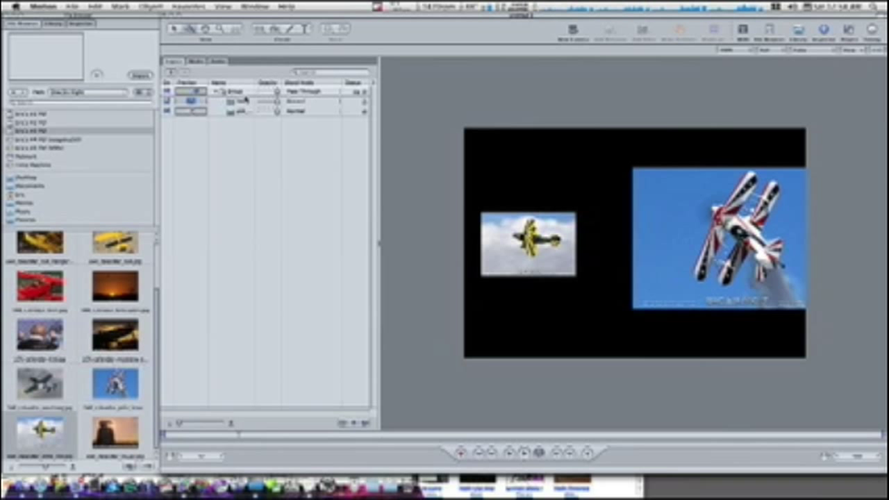
click(216, 91)
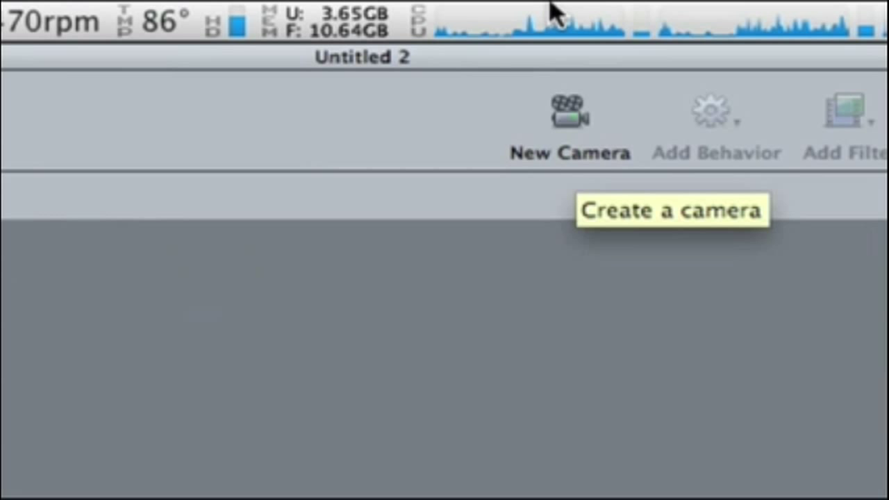
Add a New Camera above the group and accept Switch to 3D for the airplane group.
click(573, 114)
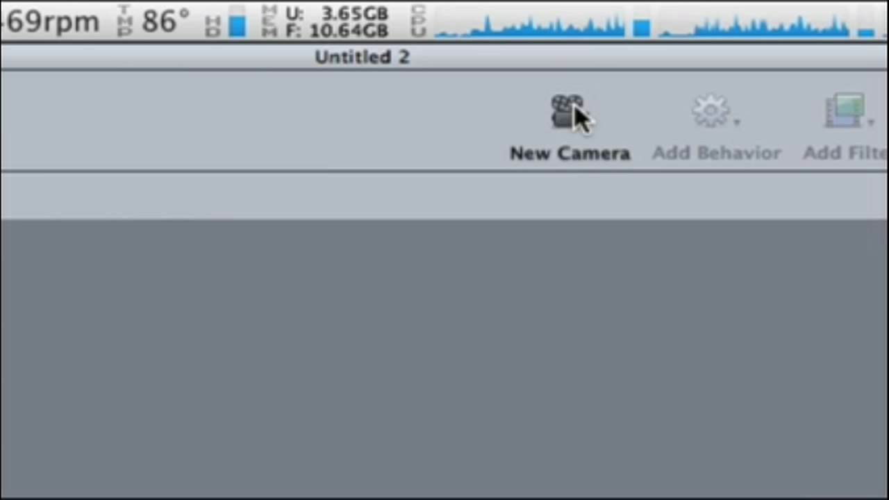
click(576, 114)
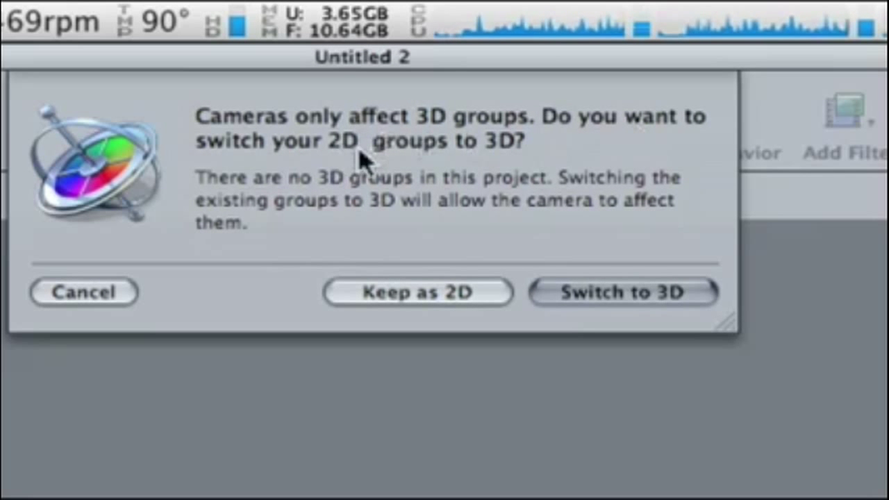
click(633, 293)
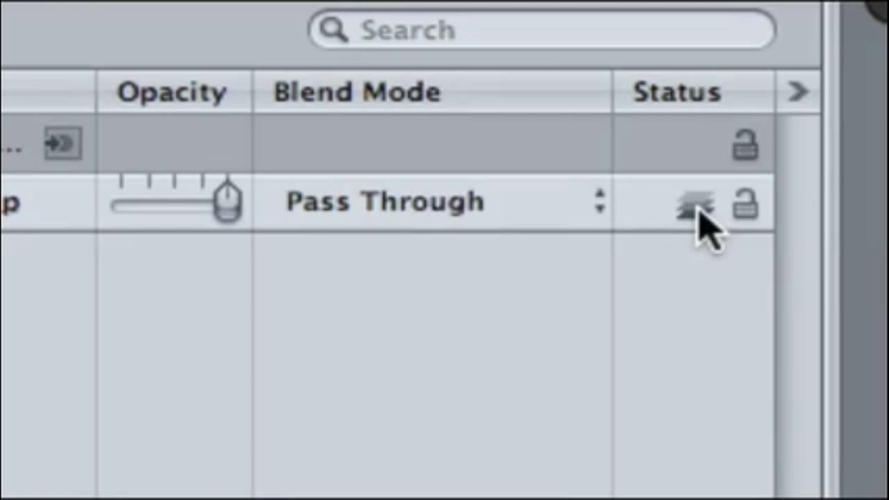
click(694, 208)
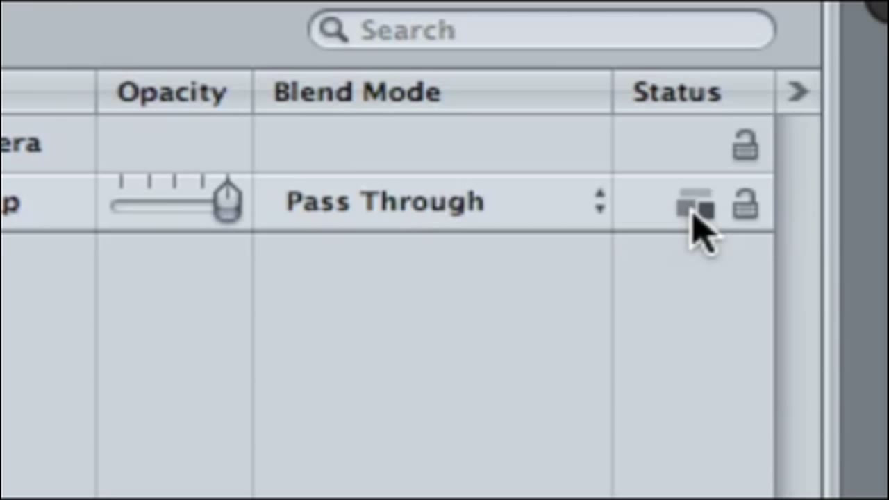
click(691, 212)
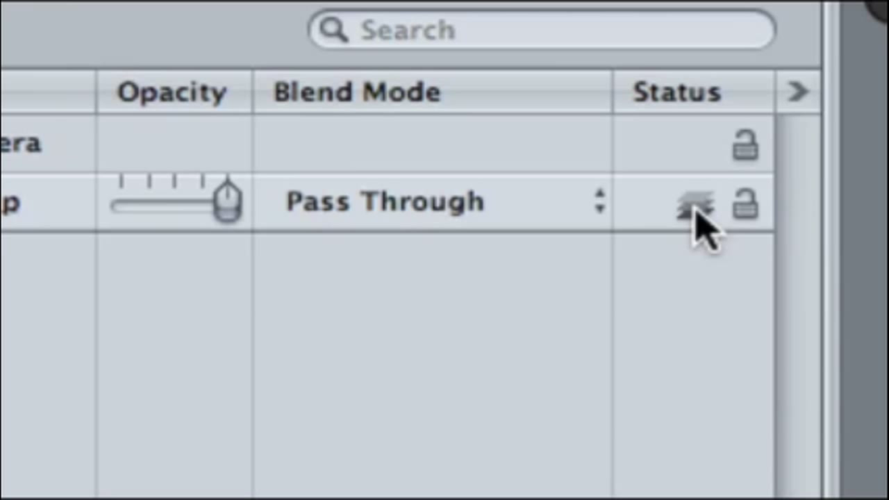
click(694, 207)
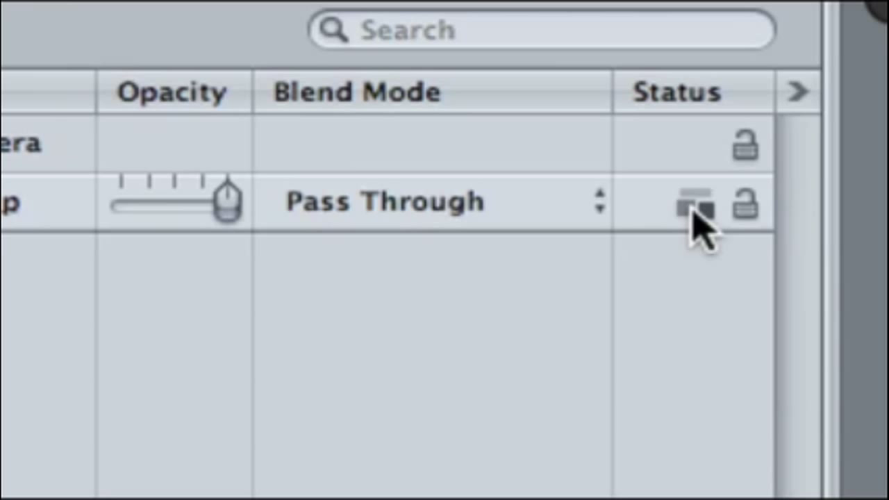
click(693, 208)
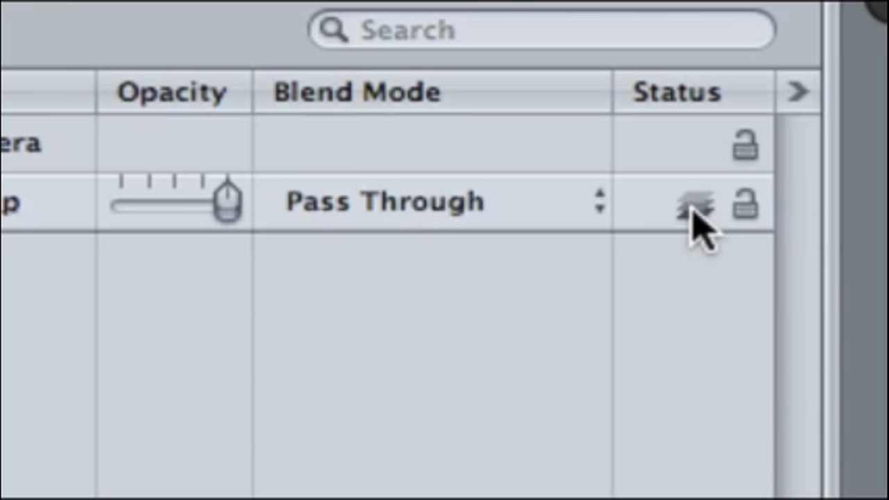
click(693, 211)
click(695, 209)
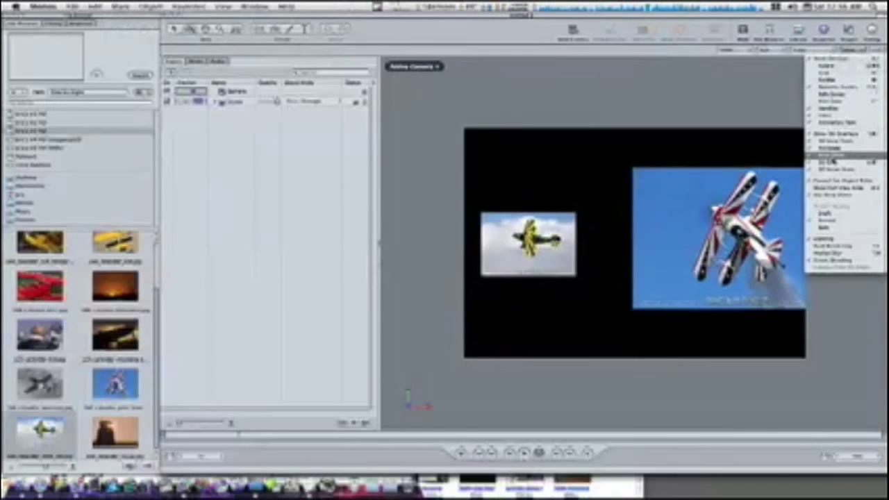
Enable 3D View Tools from the canvas View pop-up menu.
click(813, 91)
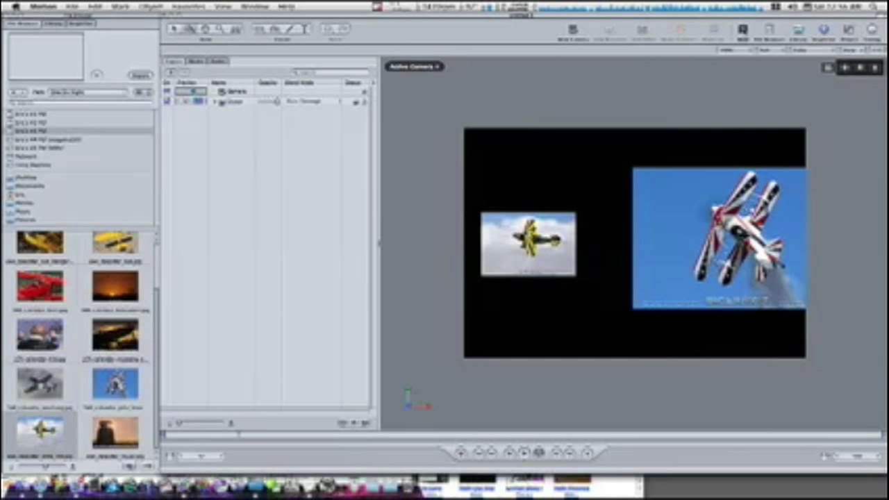
Select the Camera layer to show its HUD, orbit the 3D view, then reset to the front view.
drag(40, 430, 301, 169)
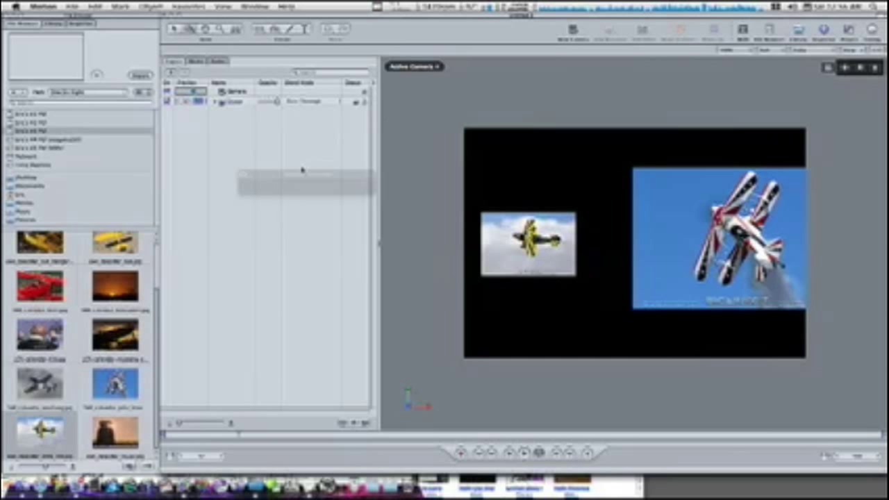
click(233, 92)
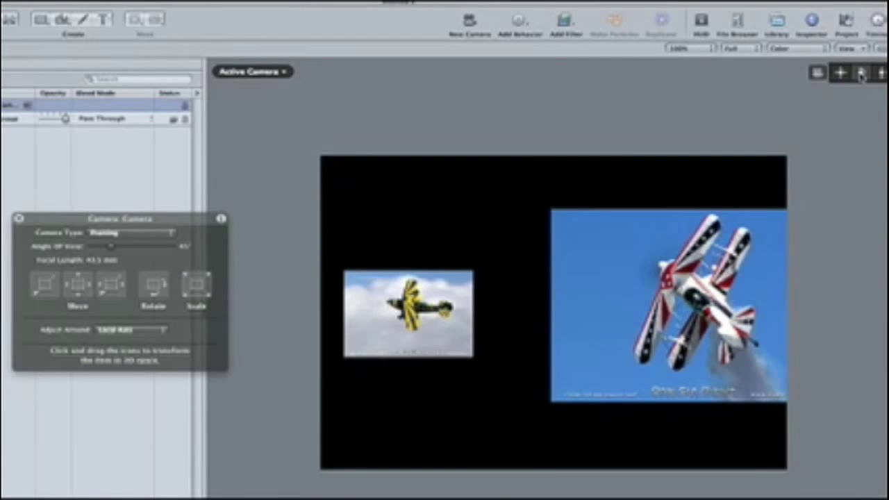
drag(861, 74, 880, 121)
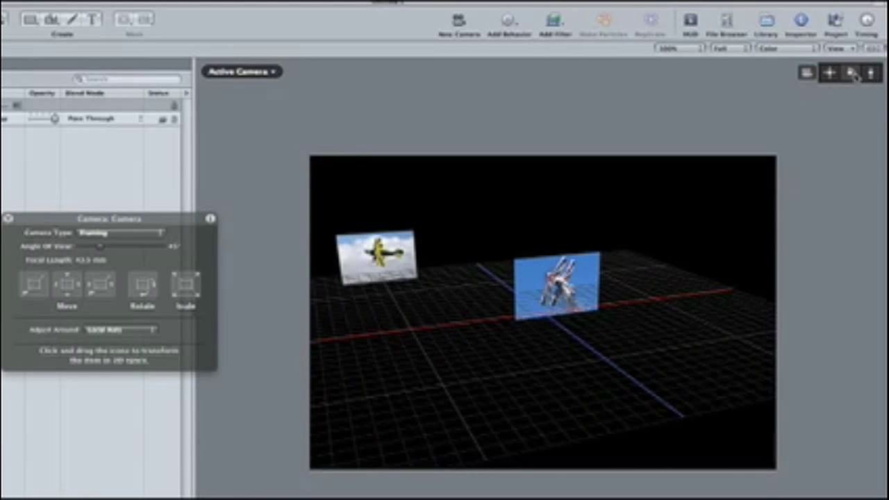
drag(850, 72, 868, 78)
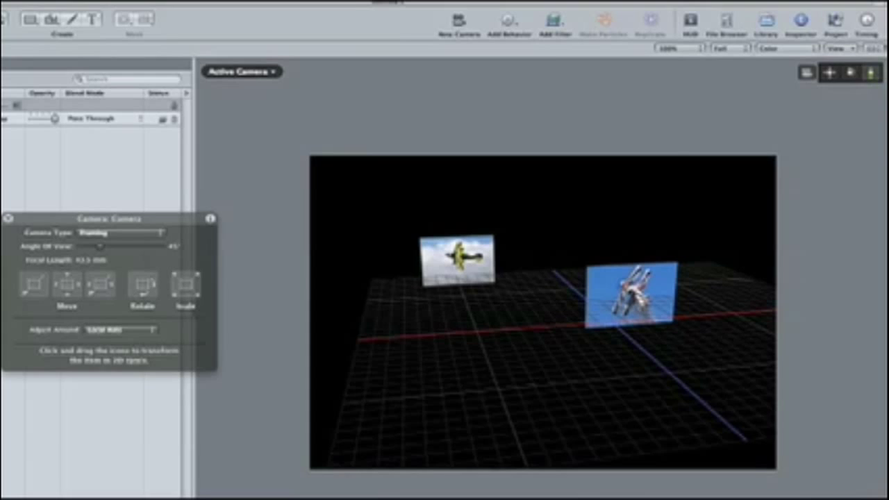
drag(82, 218, 142, 219)
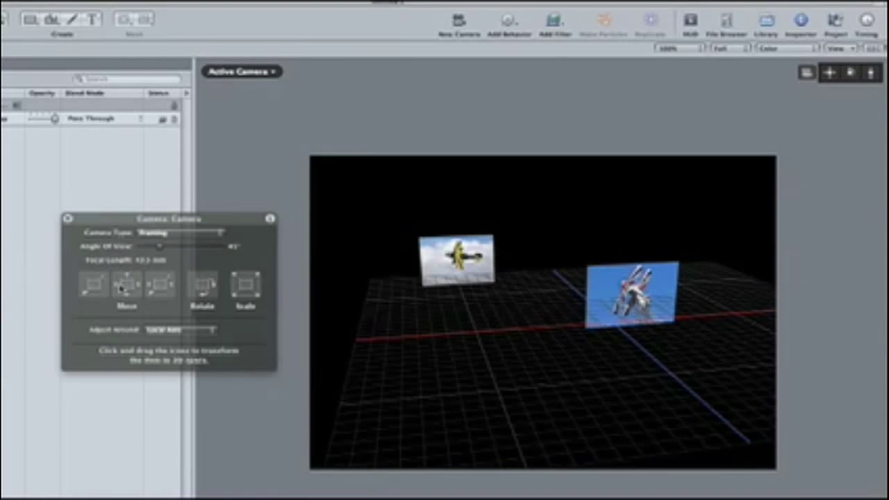
drag(198, 292, 205, 294)
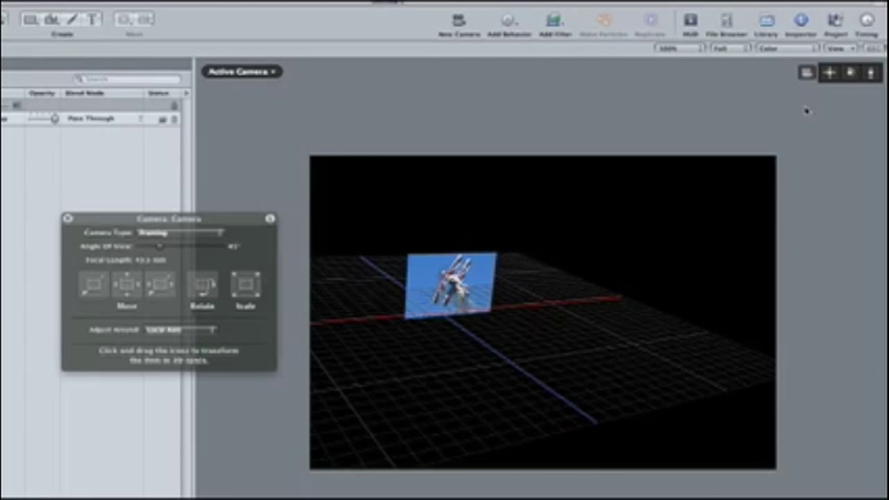
double_click(831, 72)
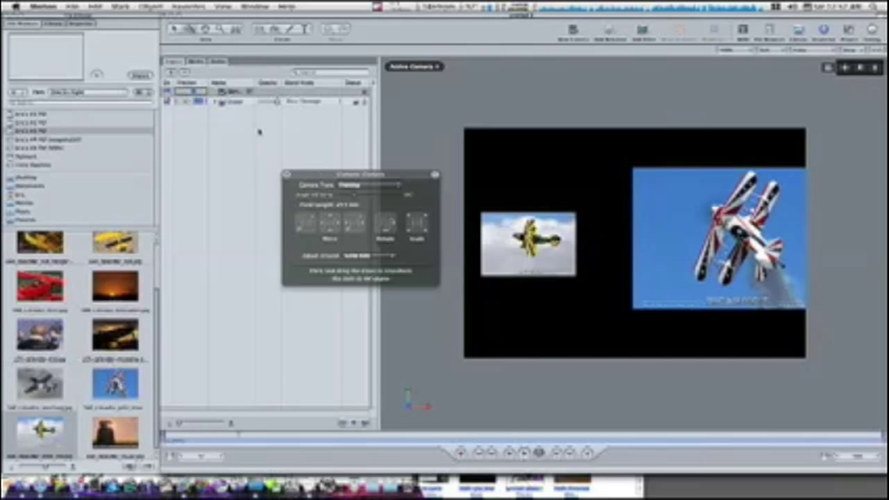
Select the Camera, hide its HUD with F7, and switch on keyframe recording.
click(234, 93)
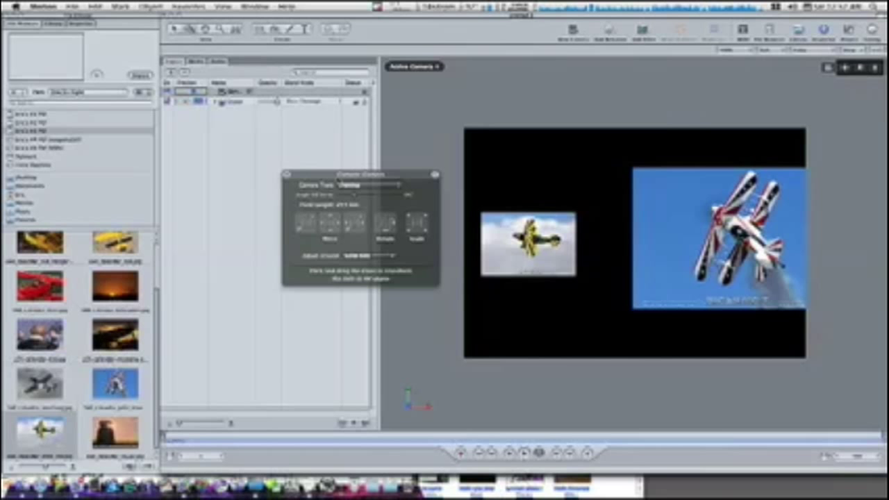
drag(340, 181, 114, 181)
key(F7)
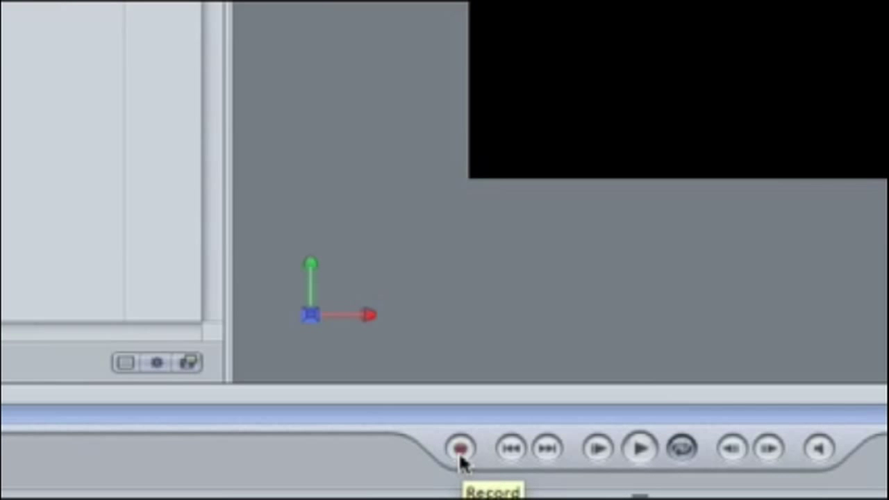
click(460, 453)
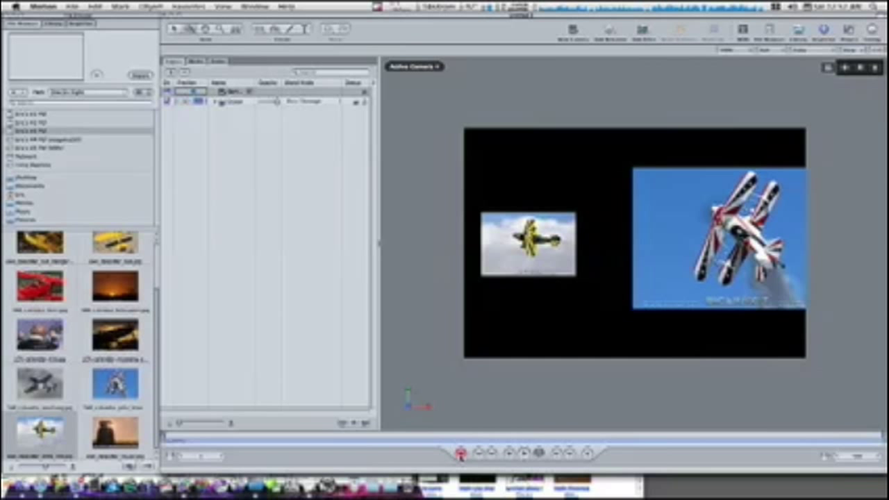
click(216, 102)
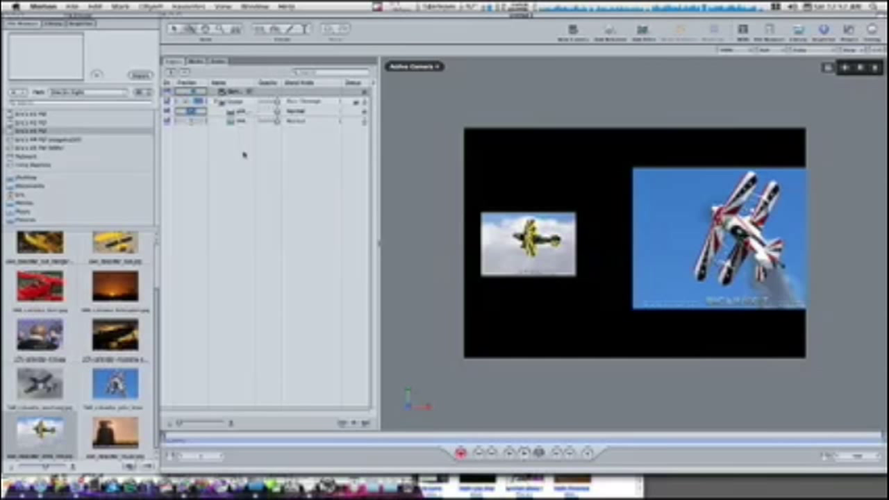
click(502, 255)
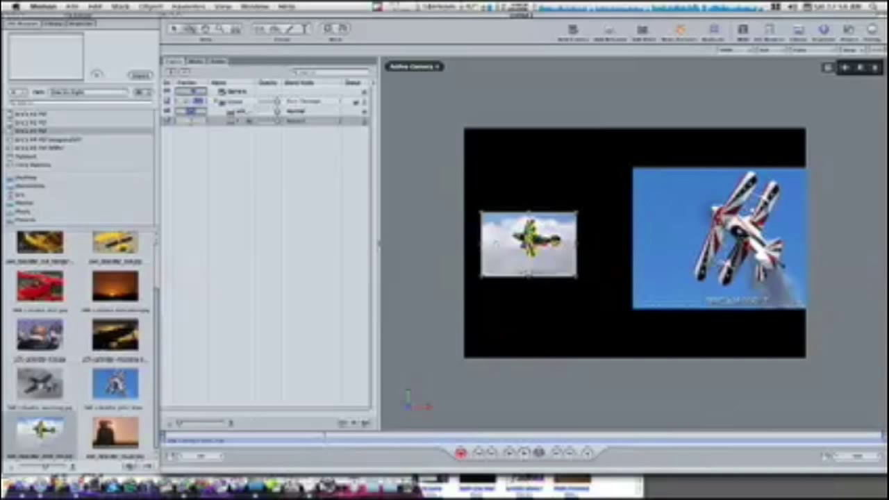
key(F7)
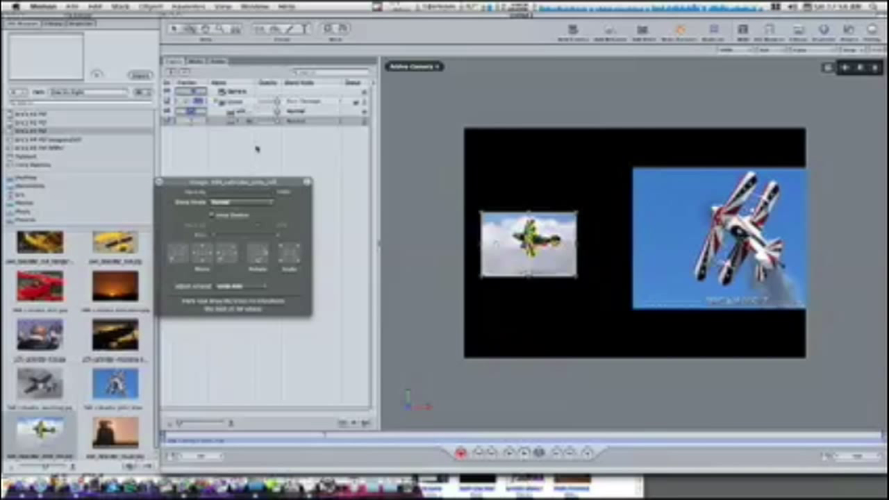
click(239, 93)
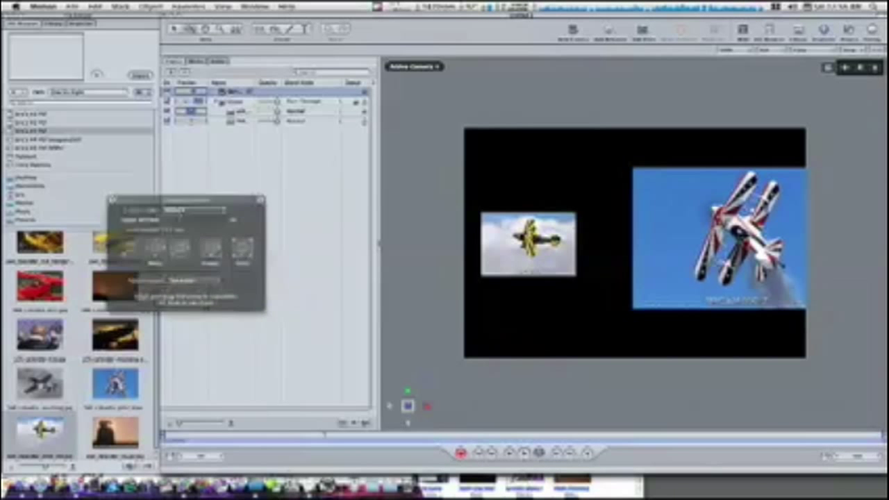
Frame the yellow biplane layer so it fills the camera view, then scrub the mini-timeline forward.
click(243, 121)
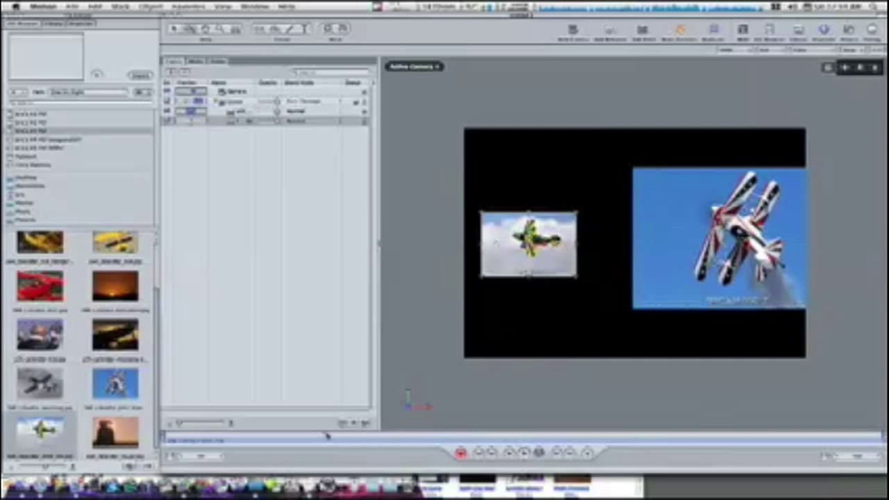
key(space)
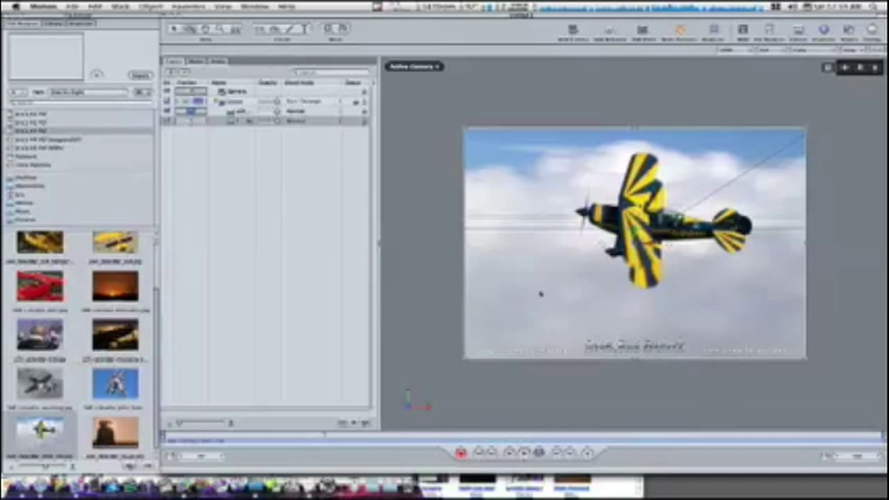
mouse_move(408, 378)
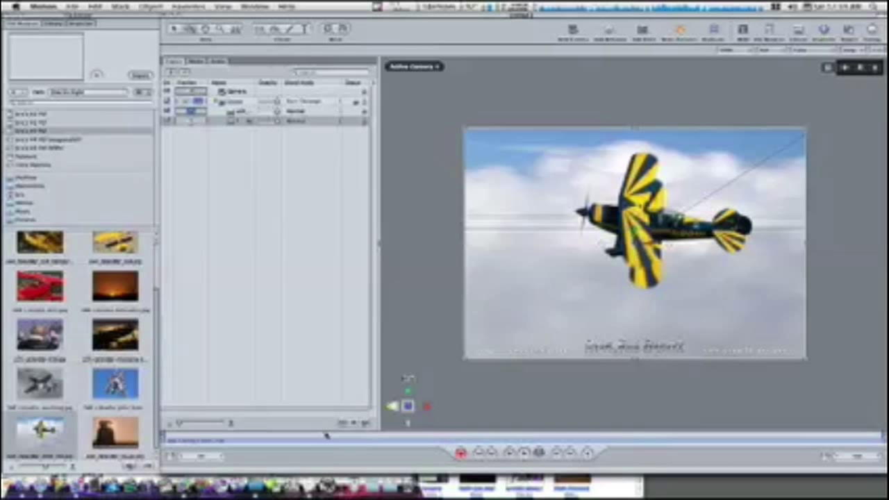
drag(326, 436, 448, 436)
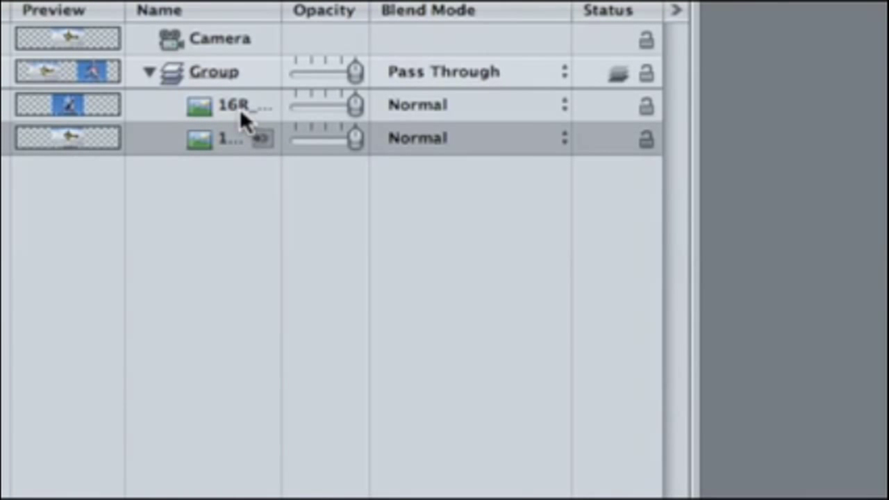
Select the 16R layer and frame it so the red-and-white biplane fills the view.
drag(237, 111, 237, 111)
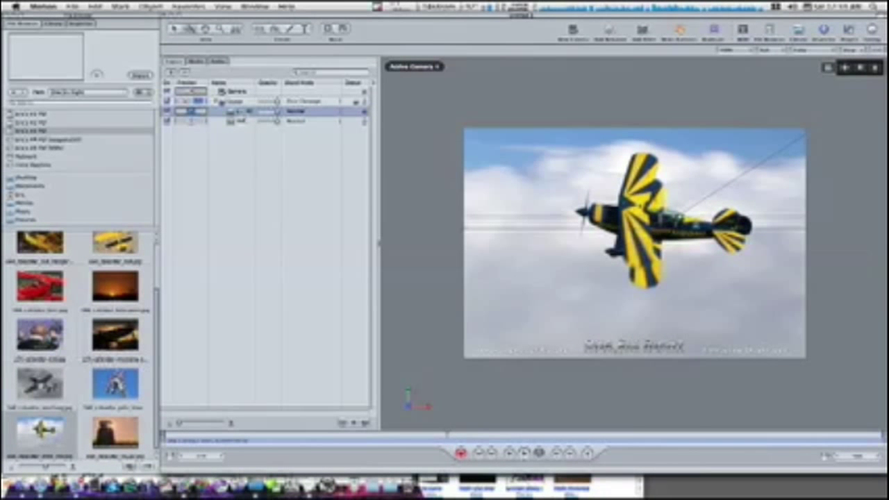
key(space)
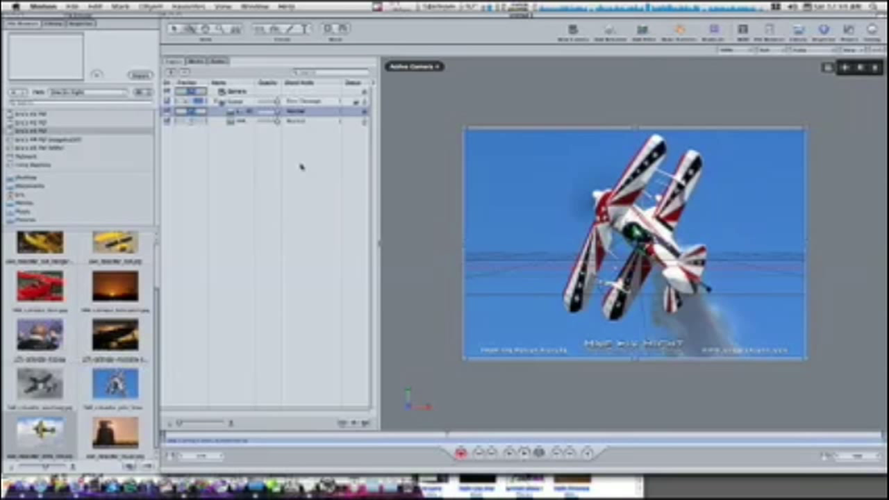
click(413, 66)
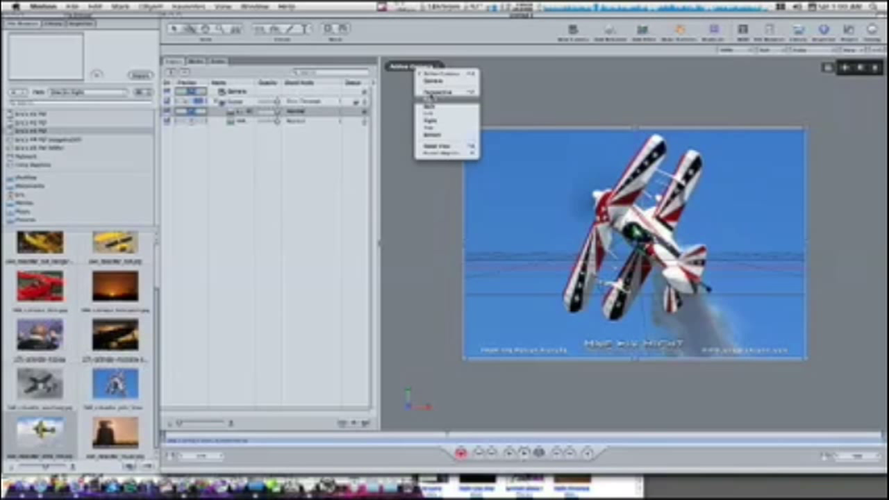
click(437, 128)
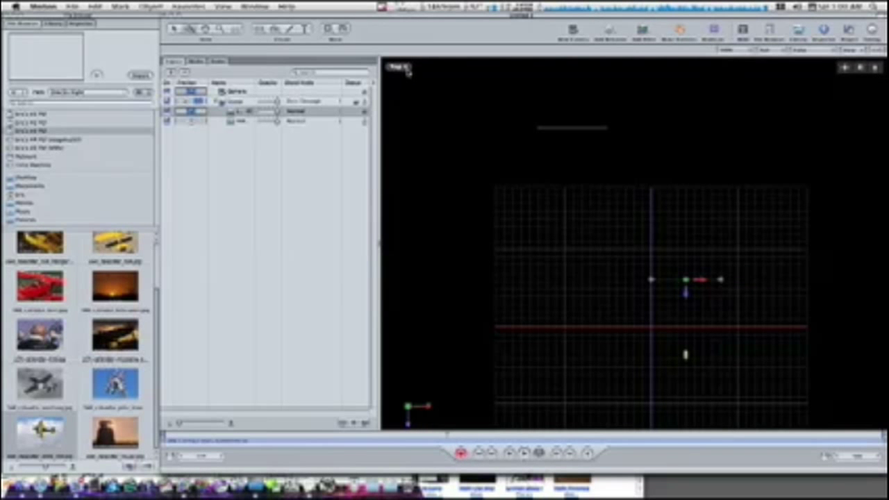
key(ctrl+a)
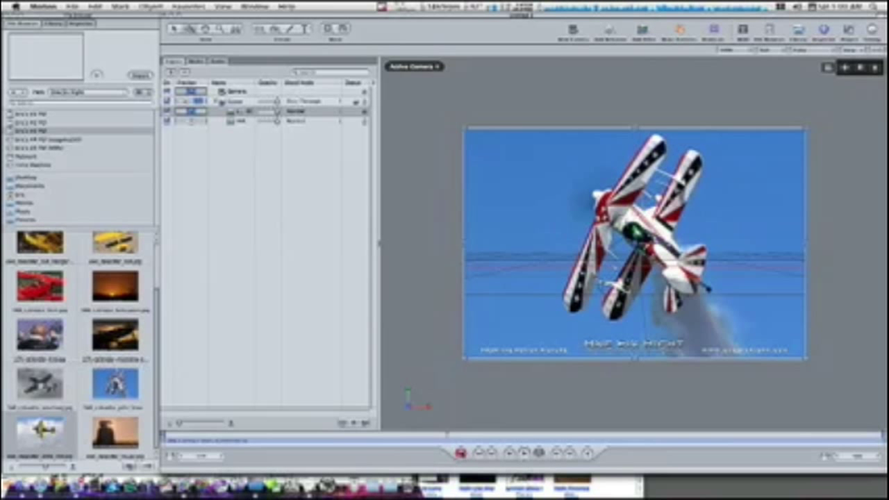
Play the animation to preview the recorded camera move.
click(523, 453)
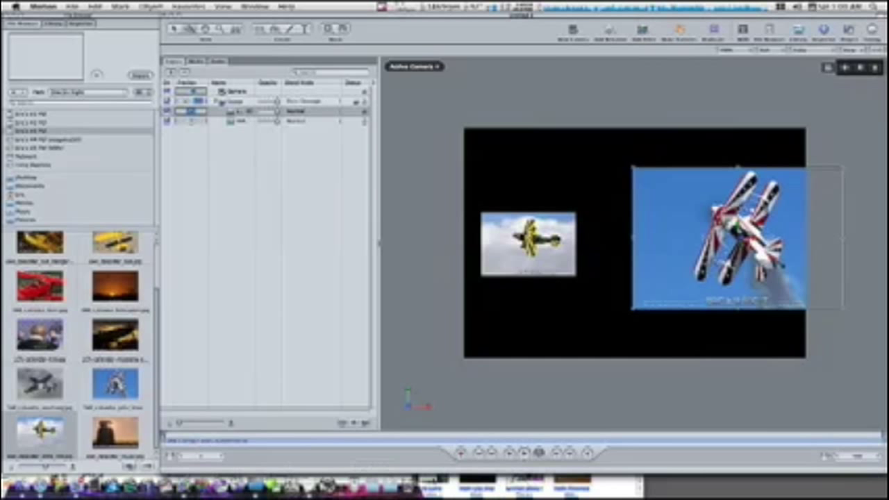
With recording on, select the yellow biplane in the canvas and frame the camera onto it.
click(459, 452)
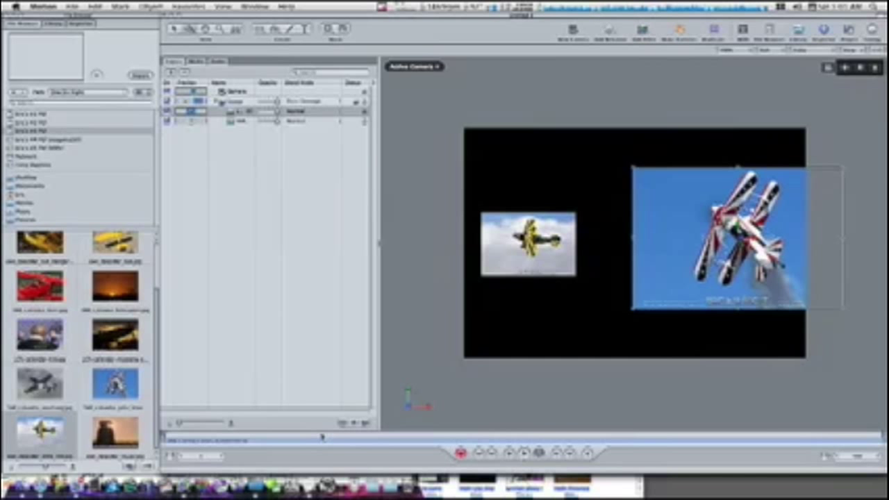
click(508, 237)
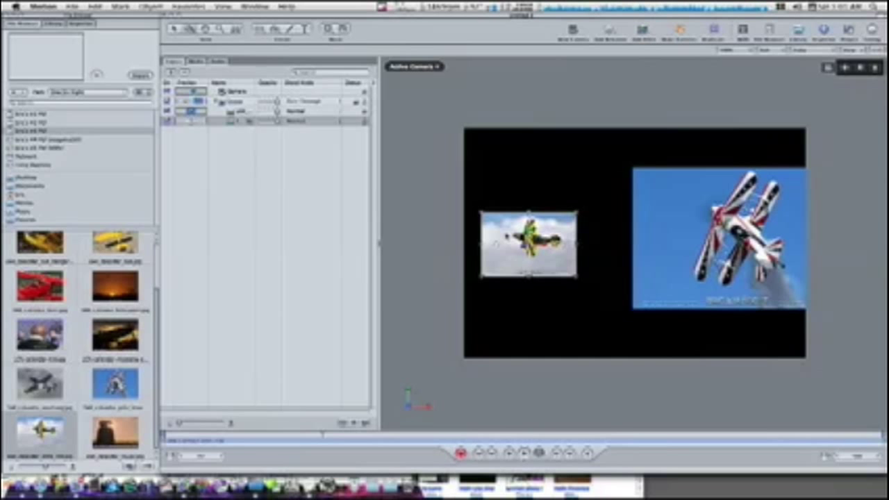
key(space)
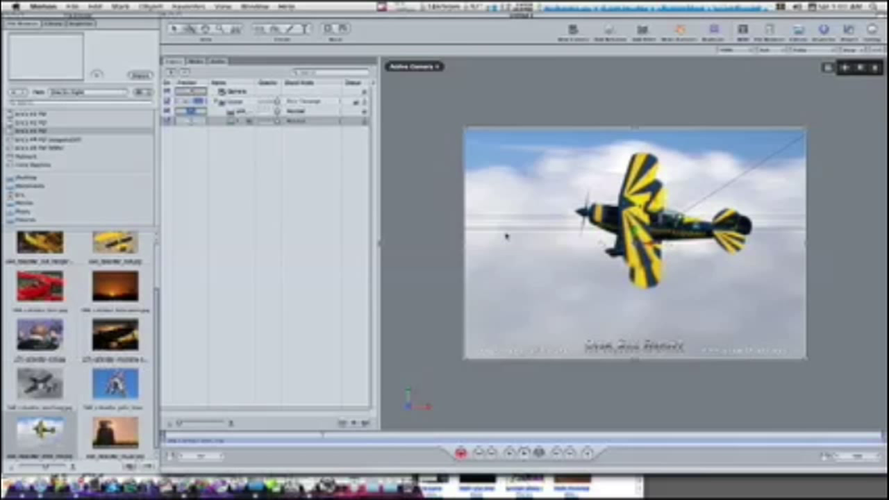
In the Inspector's Properties tab, nudge the yellow photo's Position Y from -6.71 to -7.71.
click(86, 24)
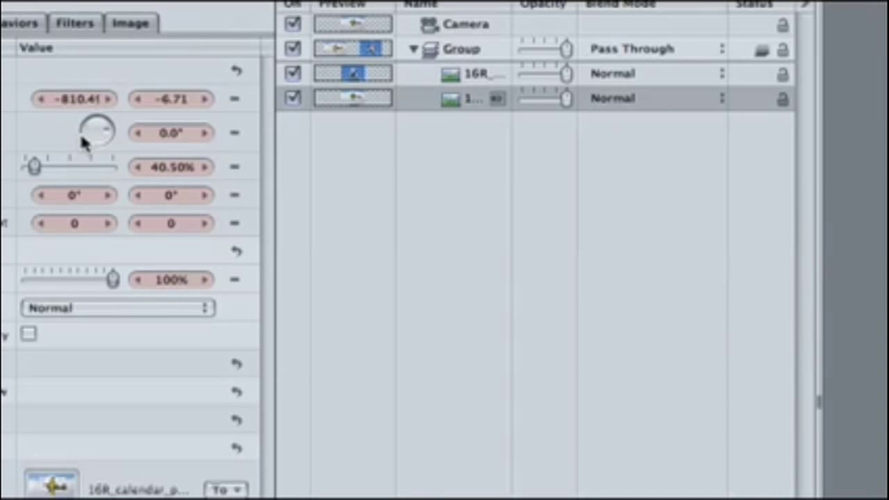
click(138, 100)
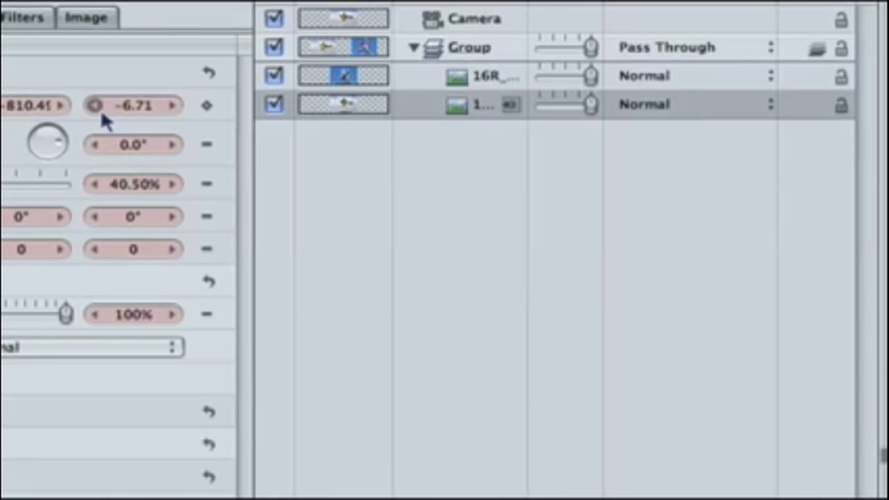
click(99, 105)
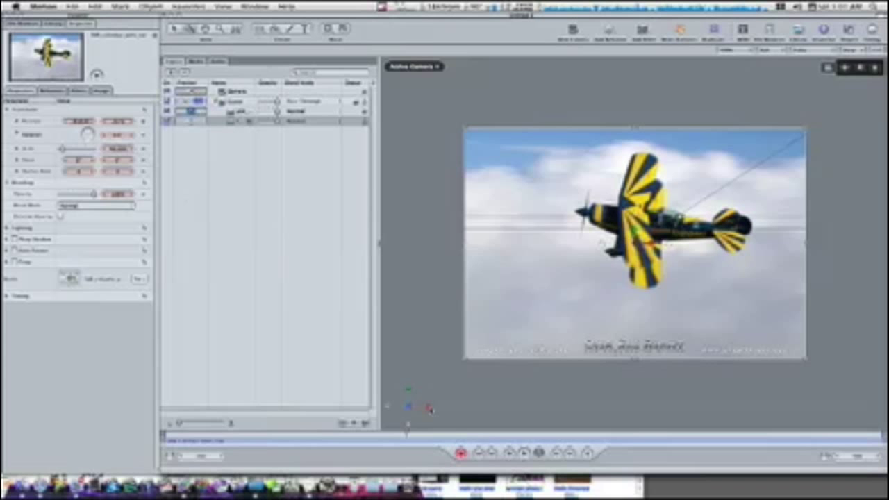
mouse_move(426, 432)
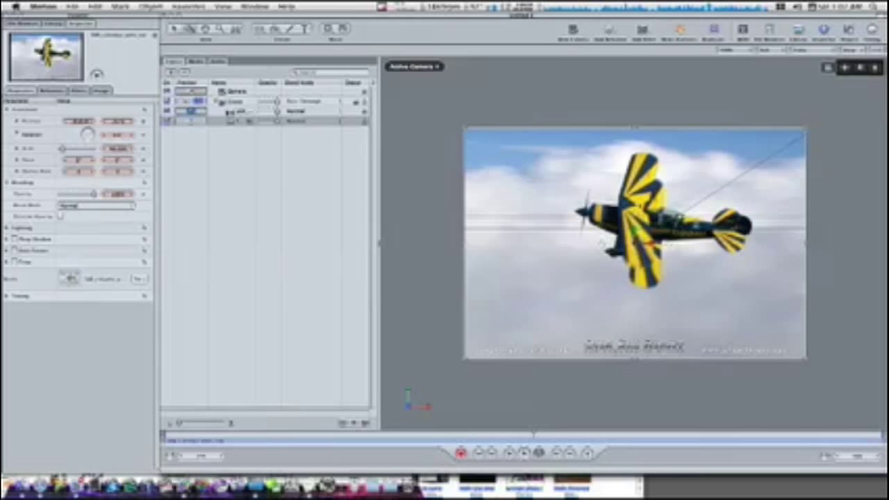
Frame the camera on the red-and-white 16R biplane photo as a recorded move, then play it back.
click(237, 111)
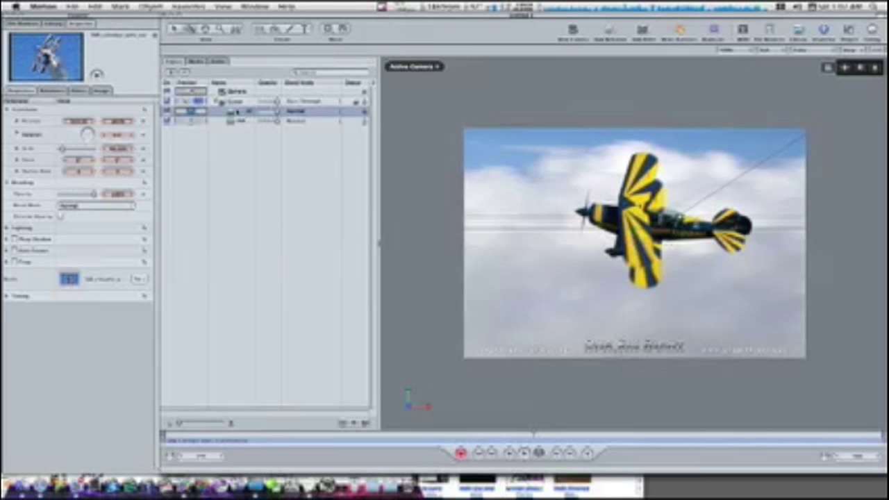
key(space)
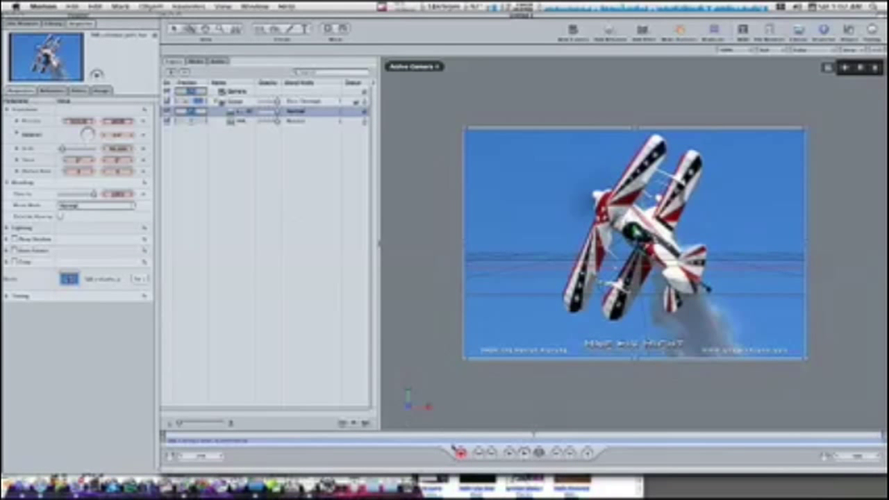
click(460, 453)
click(460, 452)
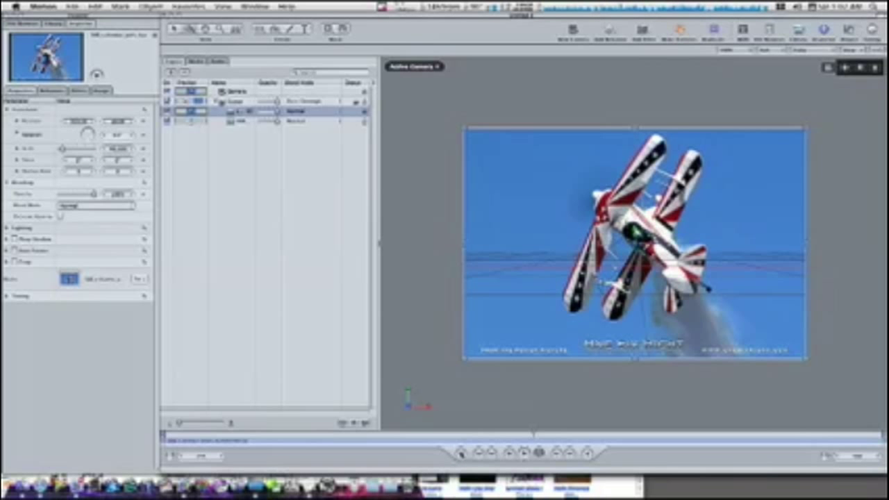
click(509, 453)
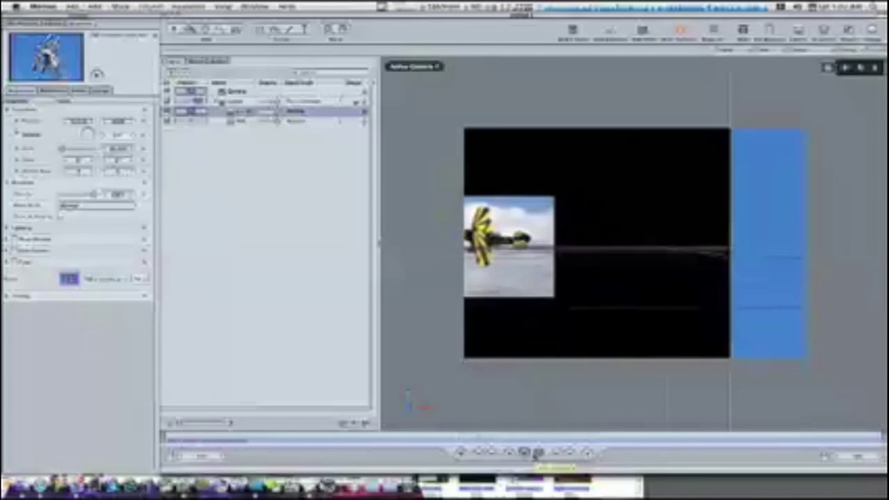
Stop playback and show the Camera's Transform.Position X, Y and Z curves in the Keyframe Editor graph.
click(526, 452)
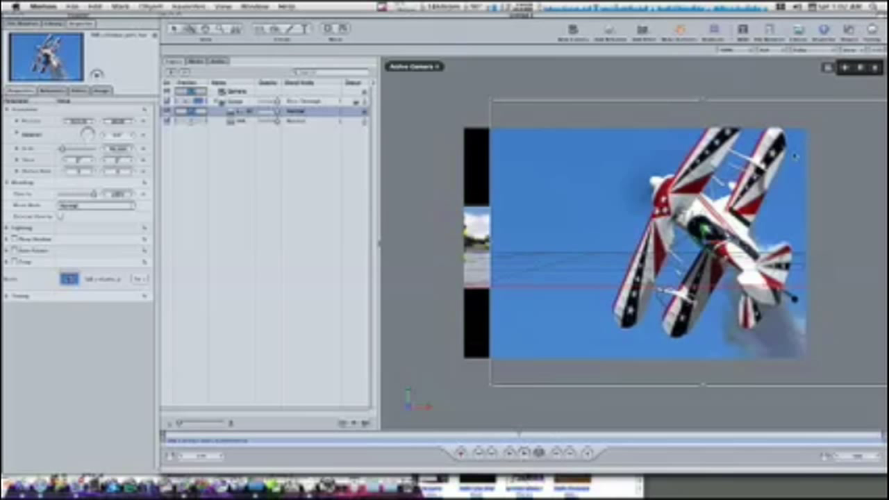
click(871, 34)
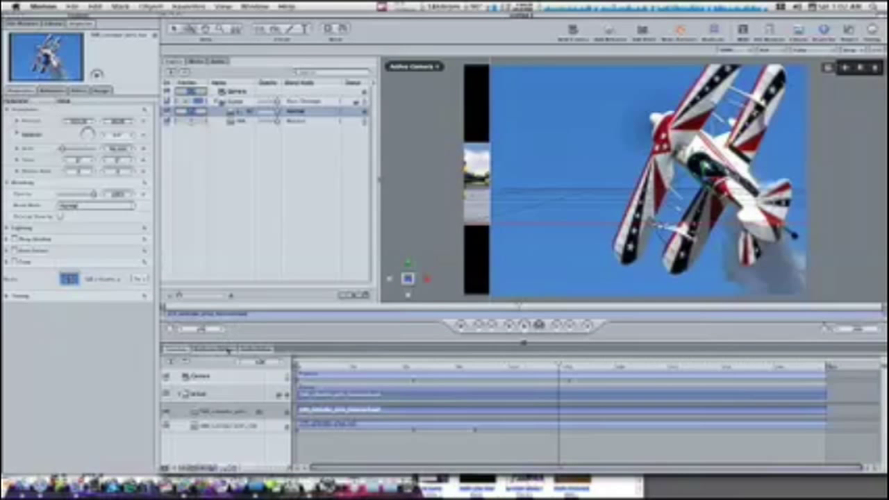
click(227, 348)
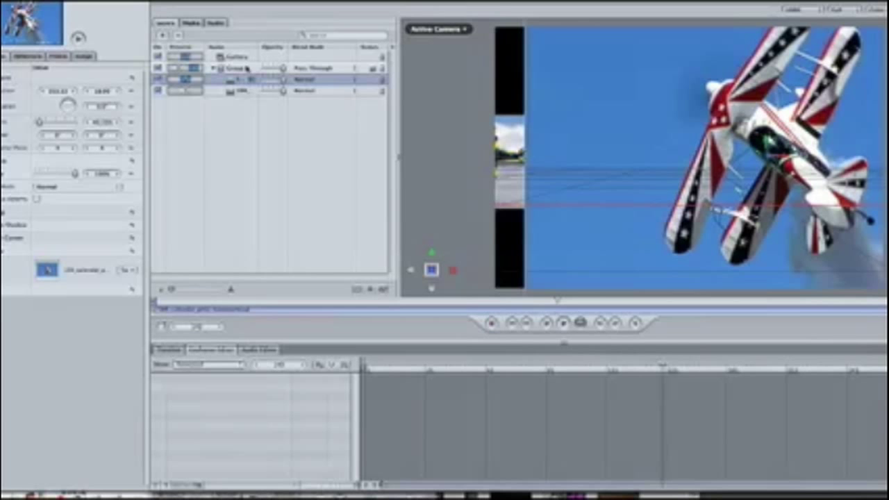
click(248, 57)
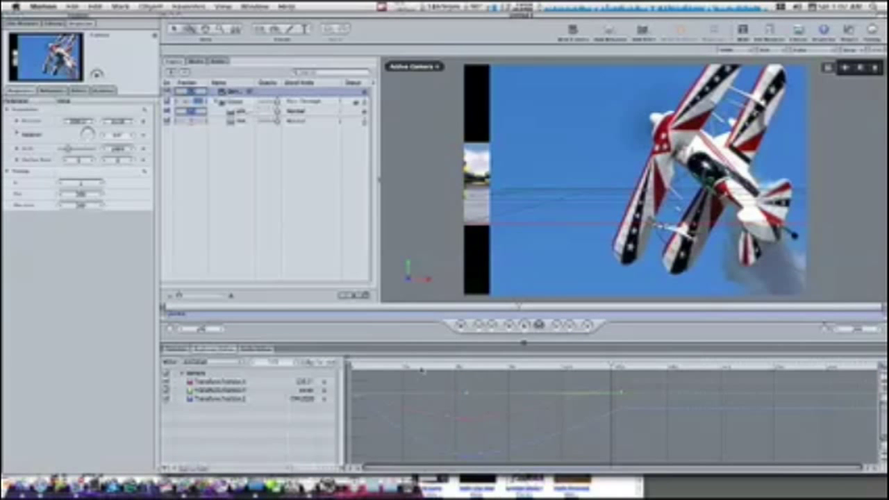
Scrub the Keyframe Editor playhead to frame 68, where the camera sits closest to the yellow biplane.
click(421, 366)
drag(420, 366, 449, 368)
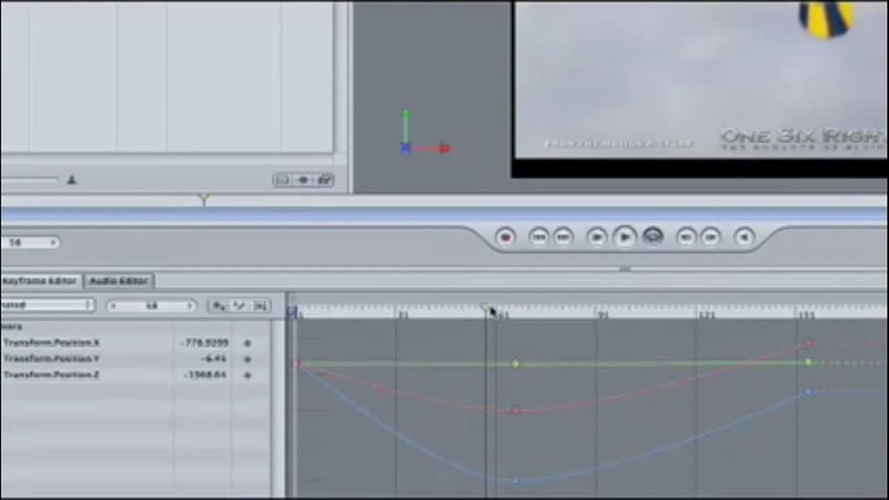
drag(489, 312, 462, 310)
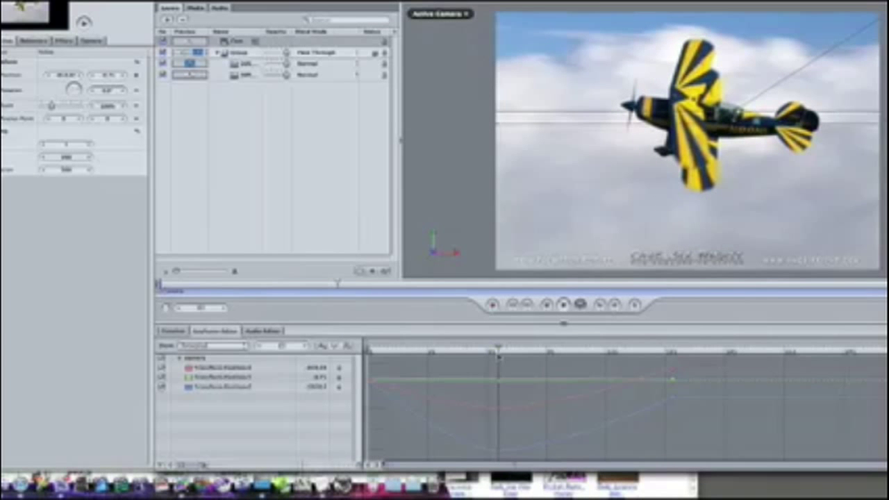
mouse_move(499, 356)
mouse_down()
mouse_move(521, 360)
mouse_move(506, 361)
mouse_up()
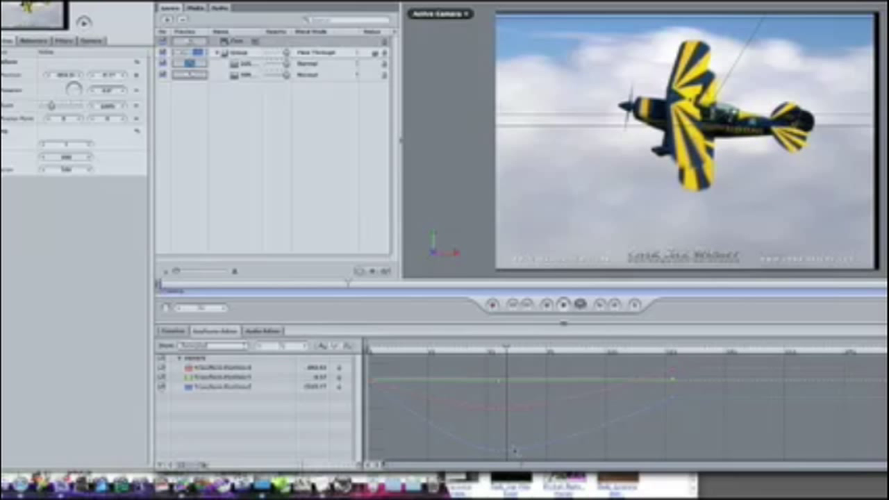
mouse_move(507, 348)
mouse_down()
mouse_move(516, 349)
mouse_move(504, 352)
mouse_up()
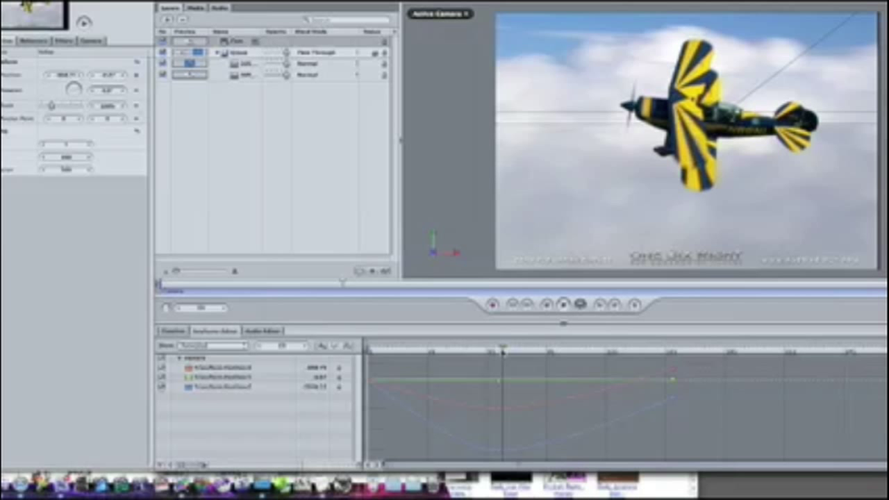
drag(504, 352, 501, 353)
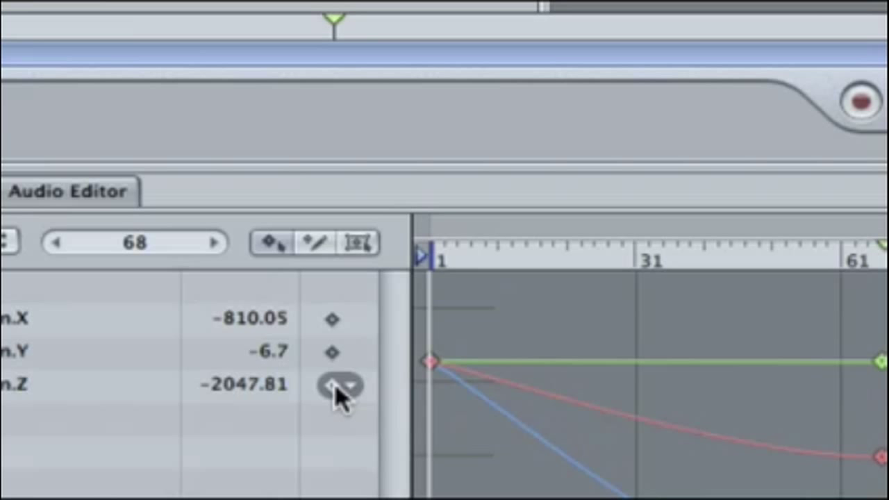
Add camera Position Z, Y and X keyframes at the close-up frame.
click(335, 385)
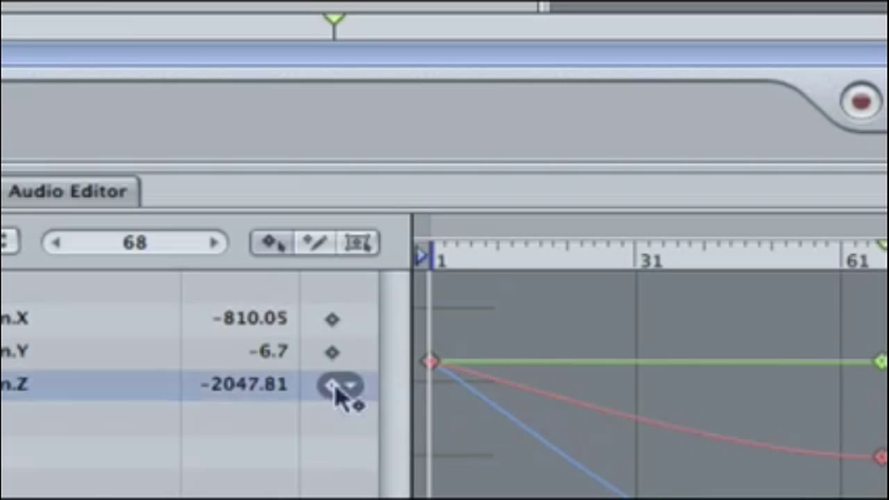
click(340, 354)
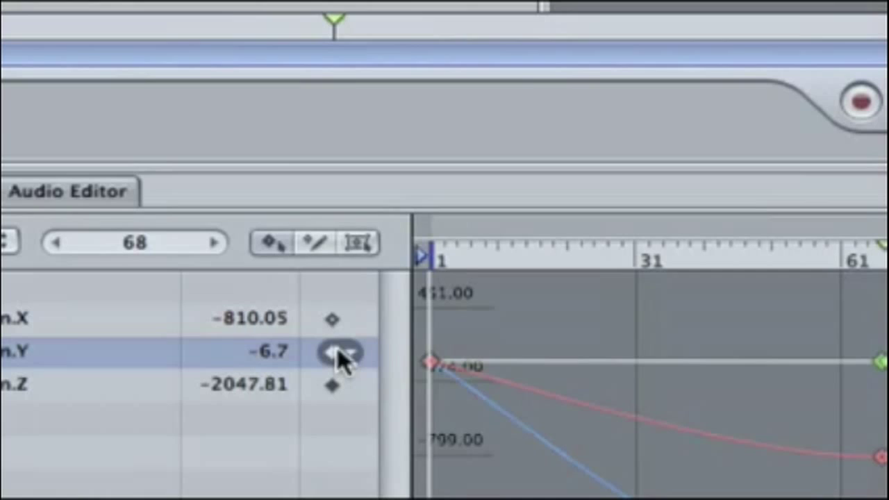
click(334, 325)
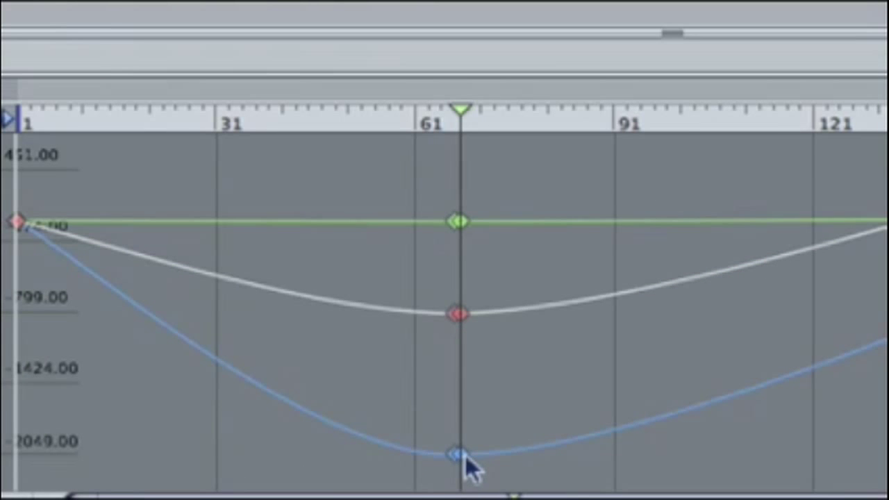
Drag the low Z keyframe and the frame-67 X keyframe later, to about frame 79.
drag(458, 455, 547, 455)
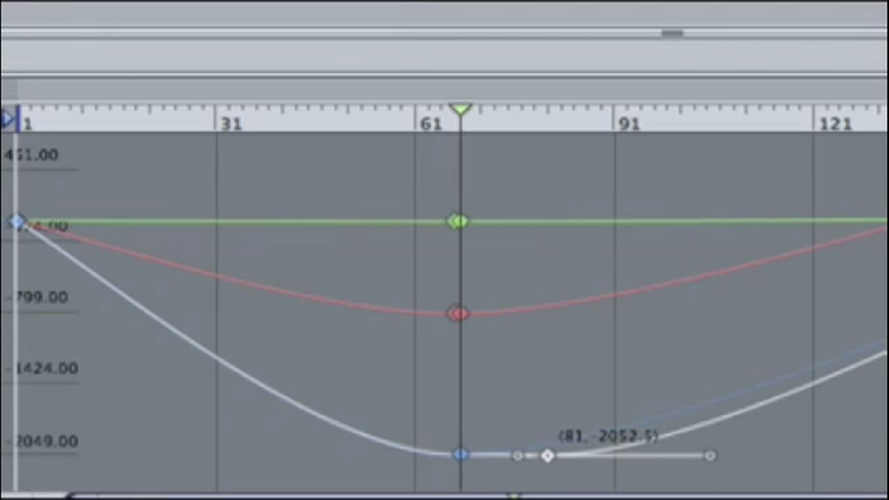
click(464, 313)
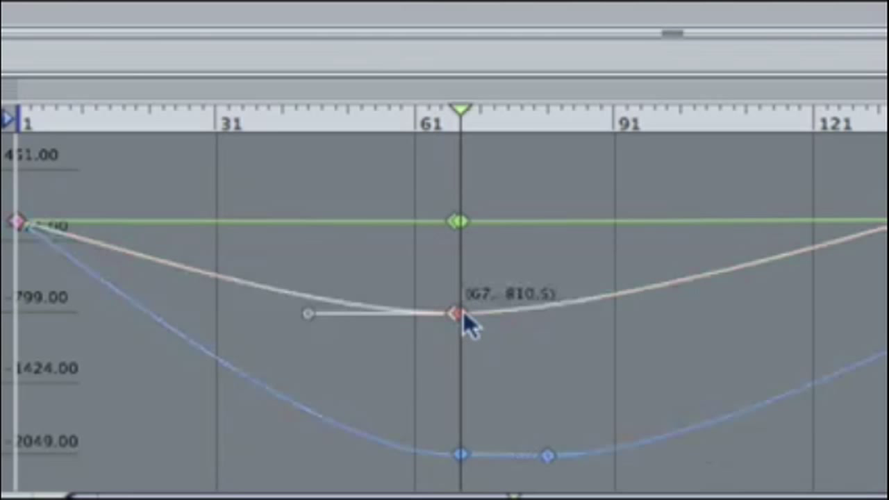
drag(463, 312, 573, 312)
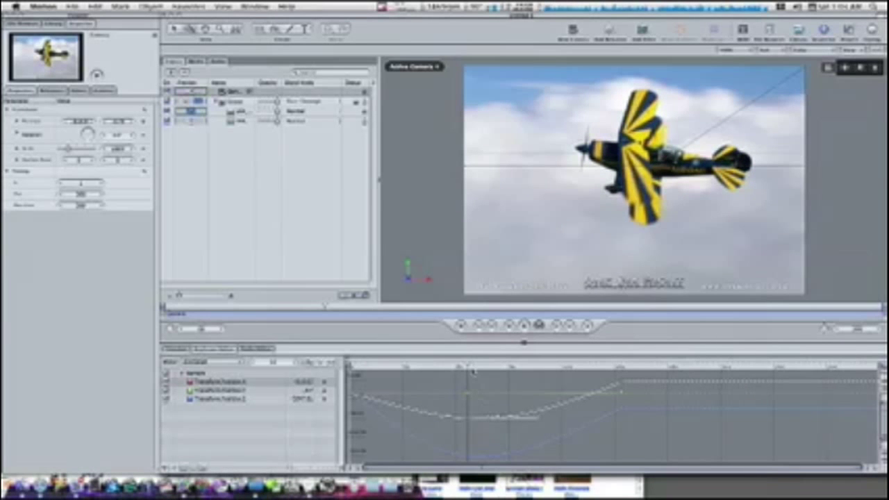
Scrub through the zoom-in and hold, then select the Transform.Position.Z curve.
drag(470, 366, 531, 375)
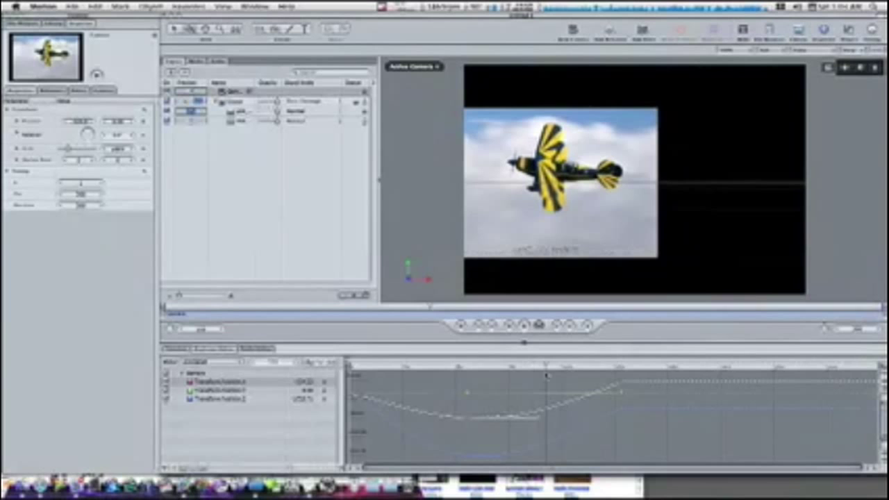
drag(547, 375, 484, 382)
click(493, 457)
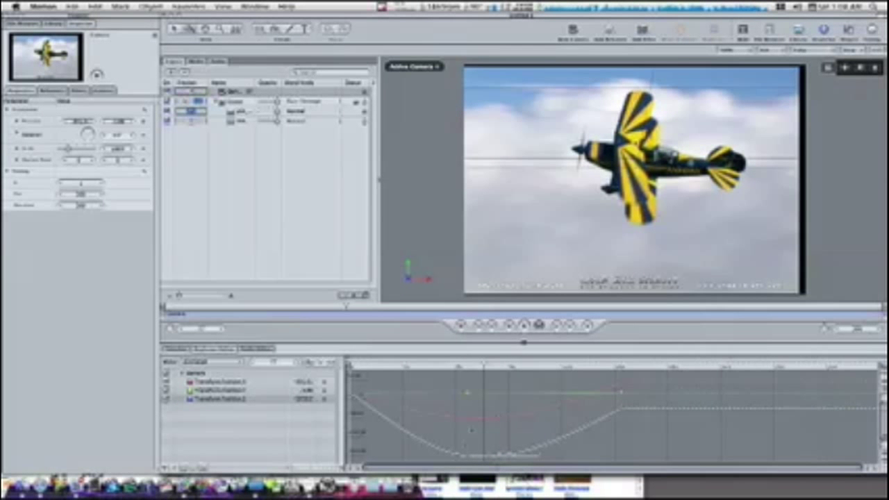
Set the low Z keyframe's interpolation to Constant.
right_click(469, 457)
mouse_move(490, 448)
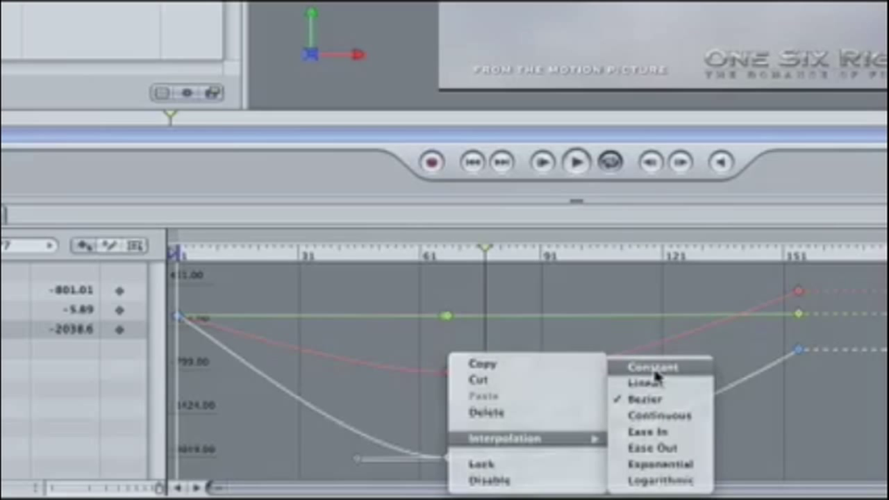
click(653, 368)
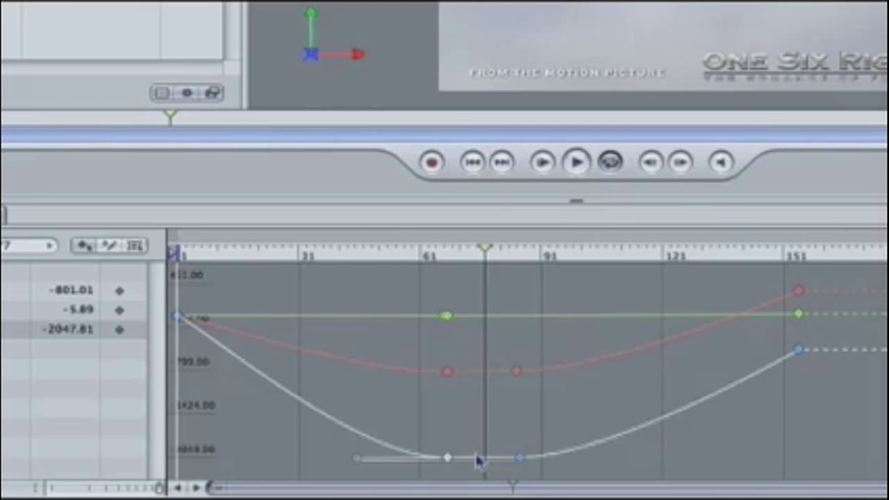
Set the X-position keyframe's interpolation to Linear and scrub to check the hold.
right_click(448, 376)
mouse_move(487, 438)
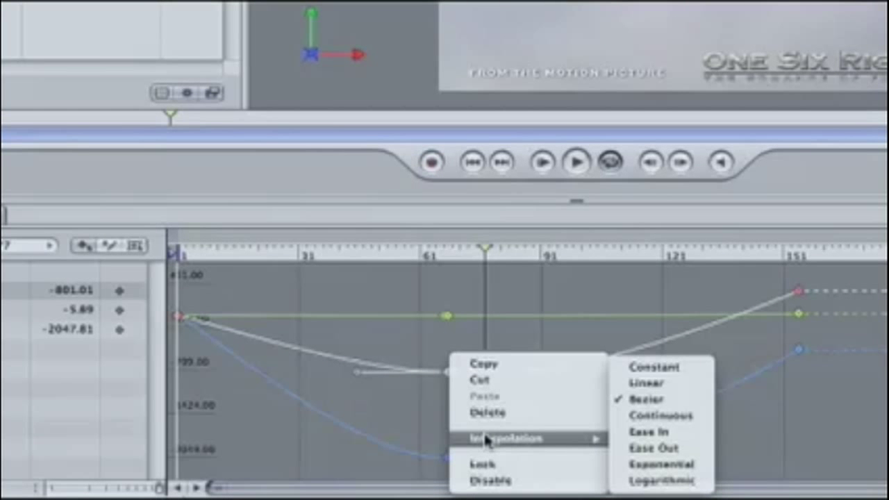
click(645, 384)
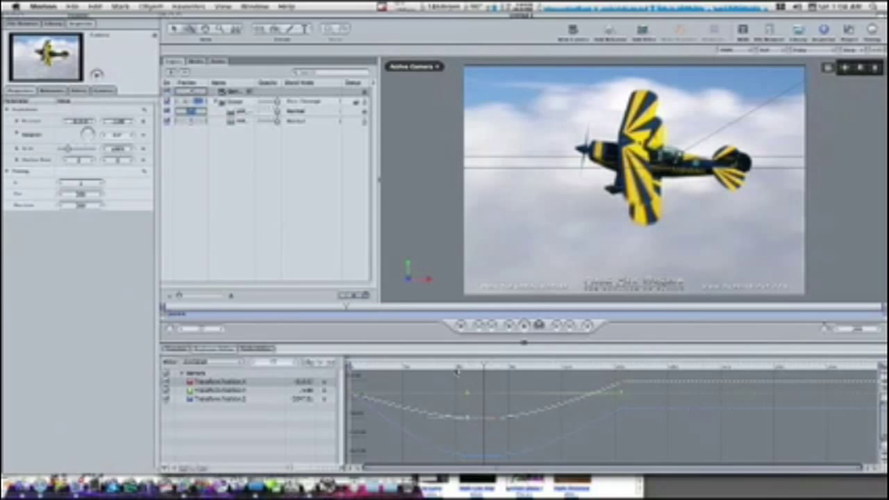
drag(457, 371, 599, 381)
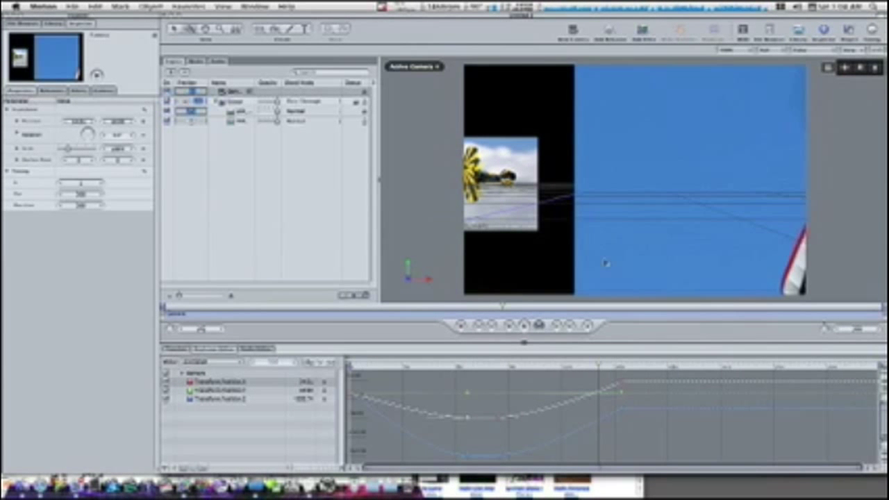
Hide the Timing pane and Layers panel, then raise the canvas zoom level.
click(872, 32)
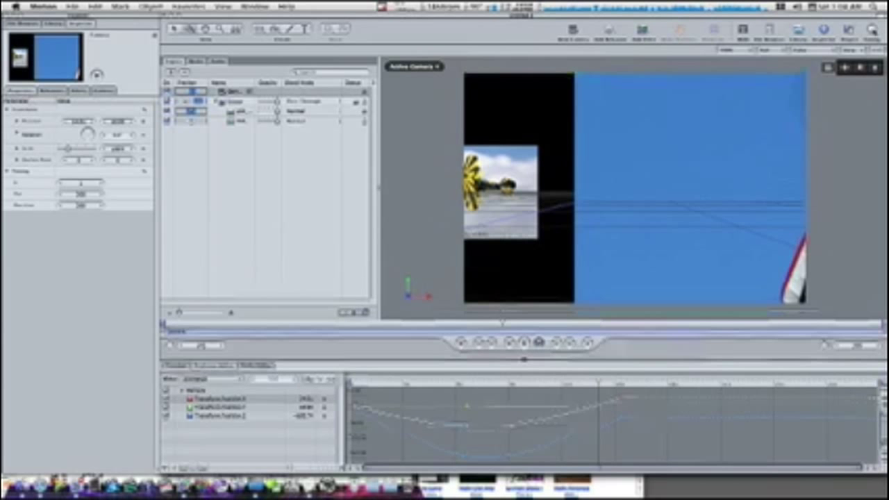
click(849, 31)
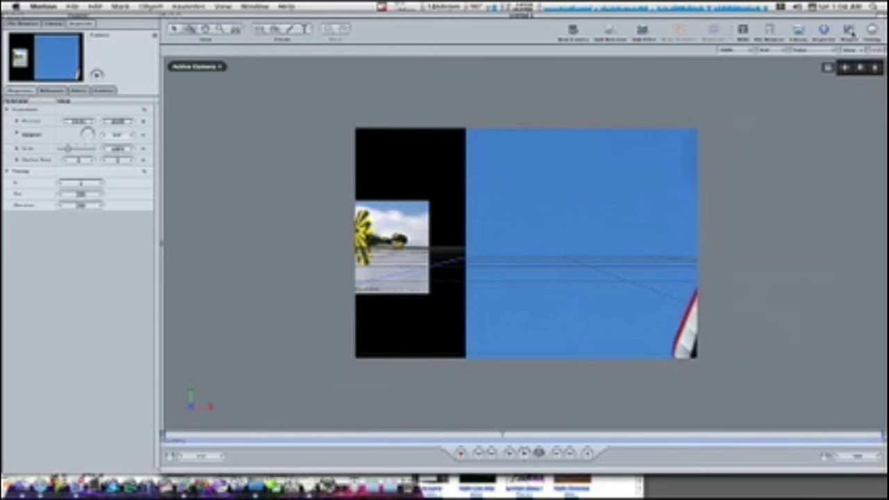
click(753, 50)
click(746, 88)
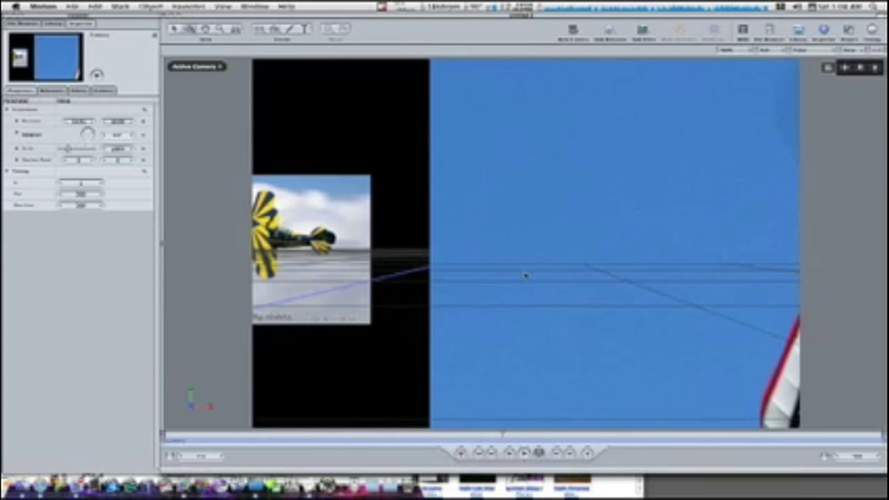